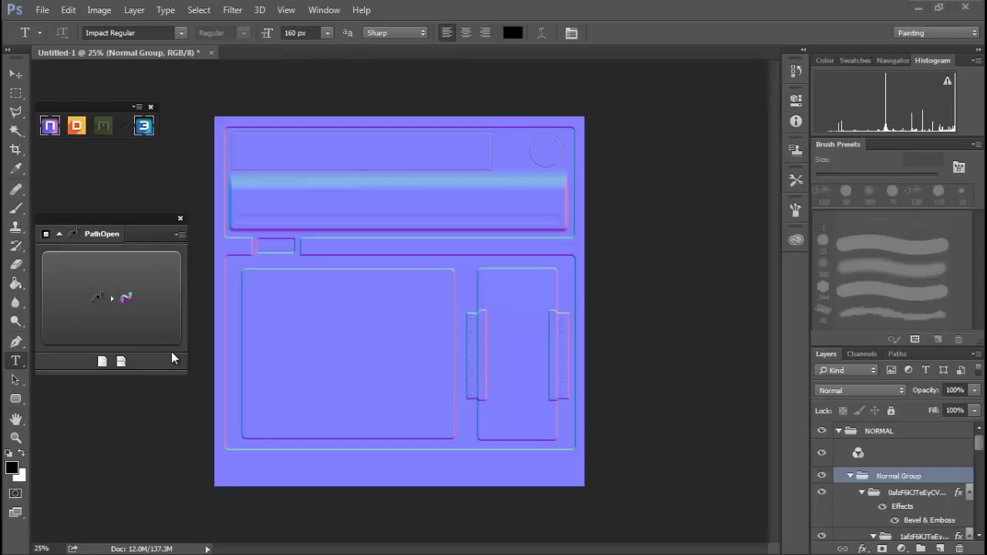
Add a new multi-normal layer and type SECTION 7 in a text box on the lower-left panel
{"action": "left_click", "coordinate": [121, 362]}
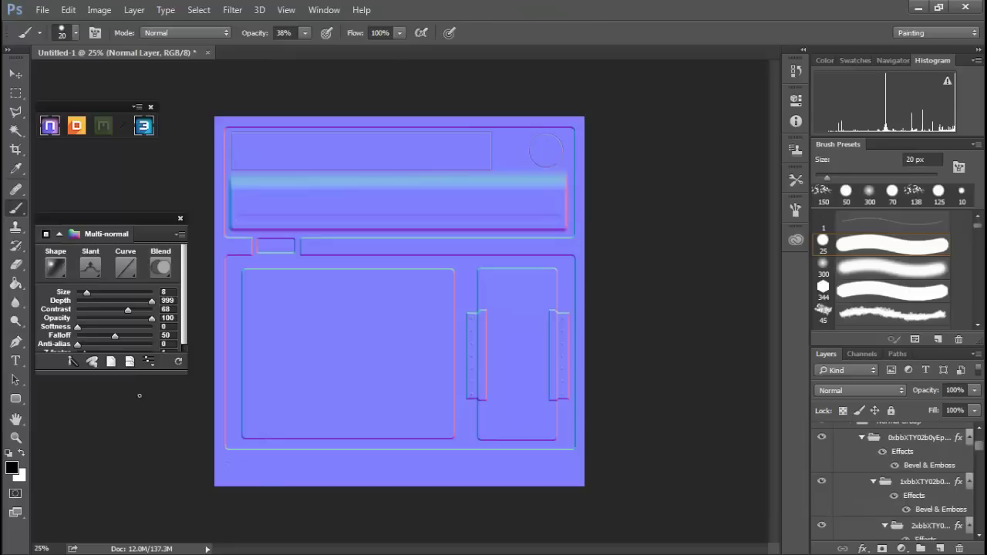
{"action": "left_click", "coordinate": [17, 362]}
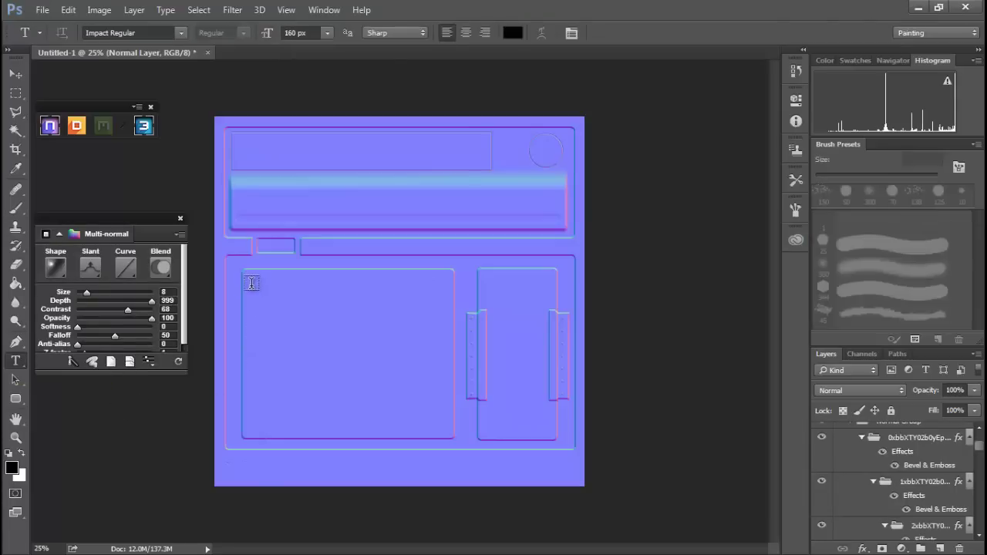
{"action": "left_click_drag", "start_coordinate": [257, 289], "coordinate": [442, 376]}
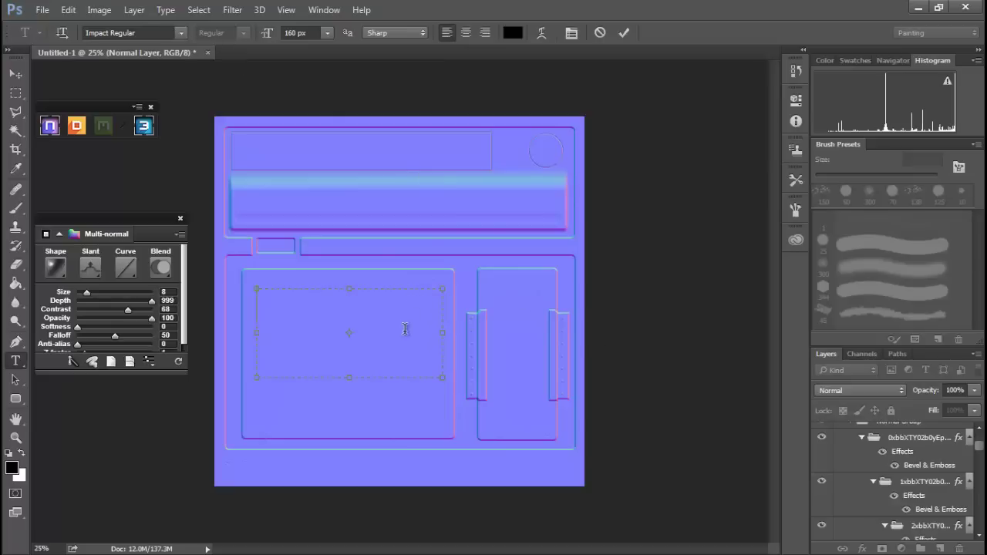
{"action": "type", "text": "SECTION 7"}
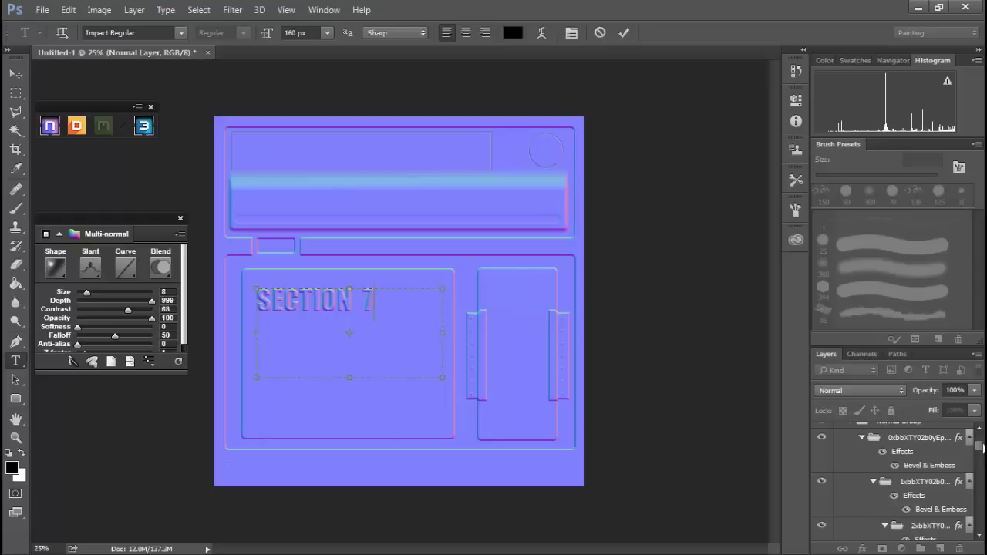
{"action": "scroll", "coordinate": [981, 451], "scroll_direction": "up", "scroll_amount": 3}
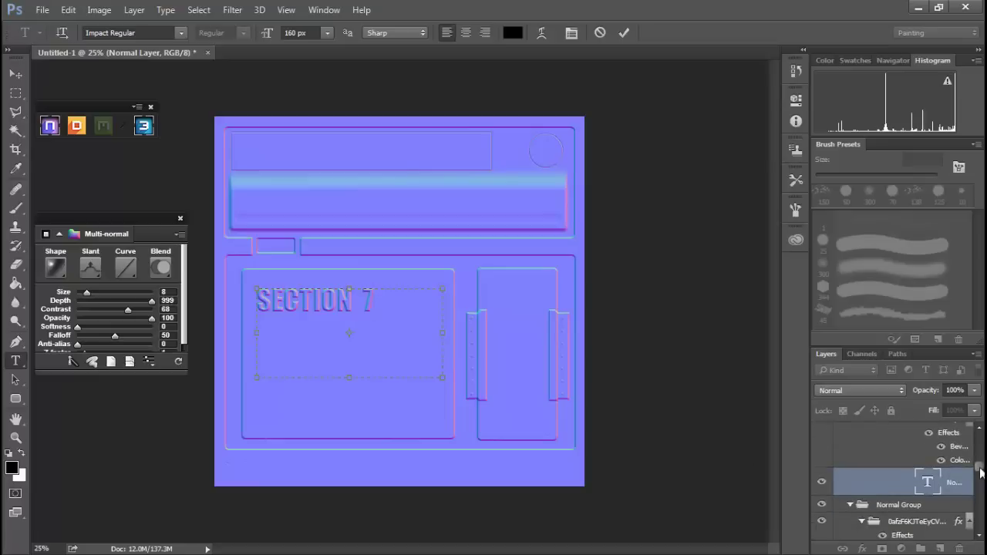
Commit the SECTION 7 text and set its multi-normal slant to Down so it sinks in
{"action": "left_click", "coordinate": [886, 475]}
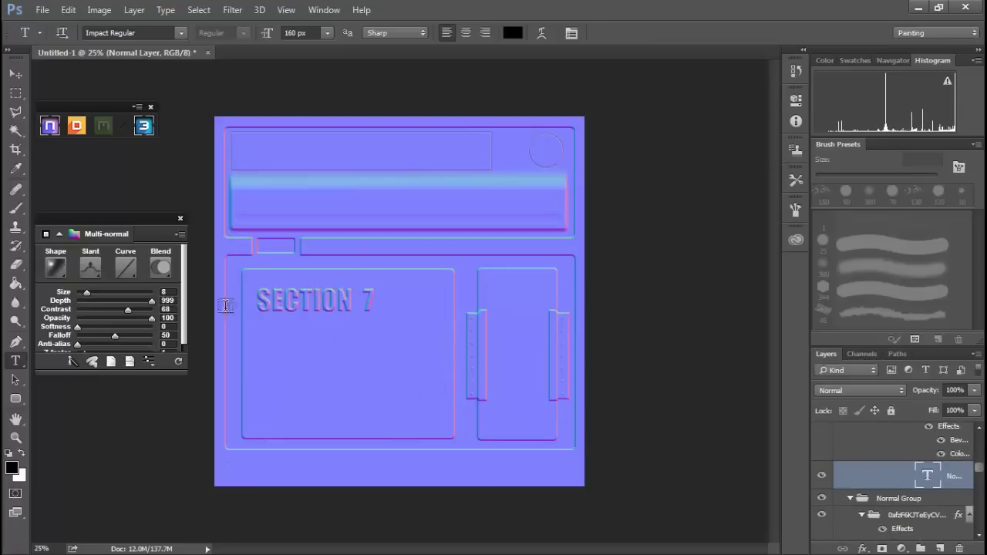
{"action": "left_click", "coordinate": [92, 268]}
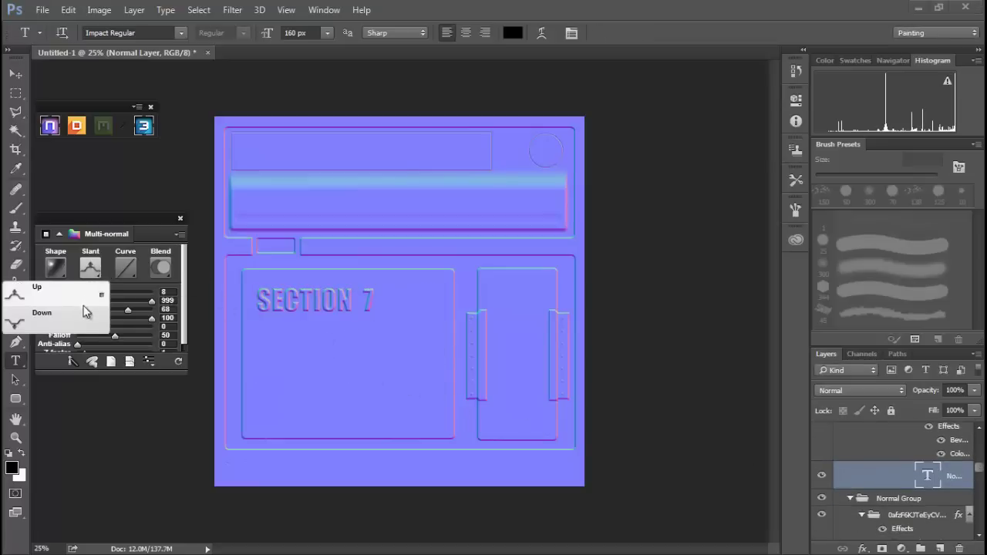
{"action": "left_click", "coordinate": [75, 329]}
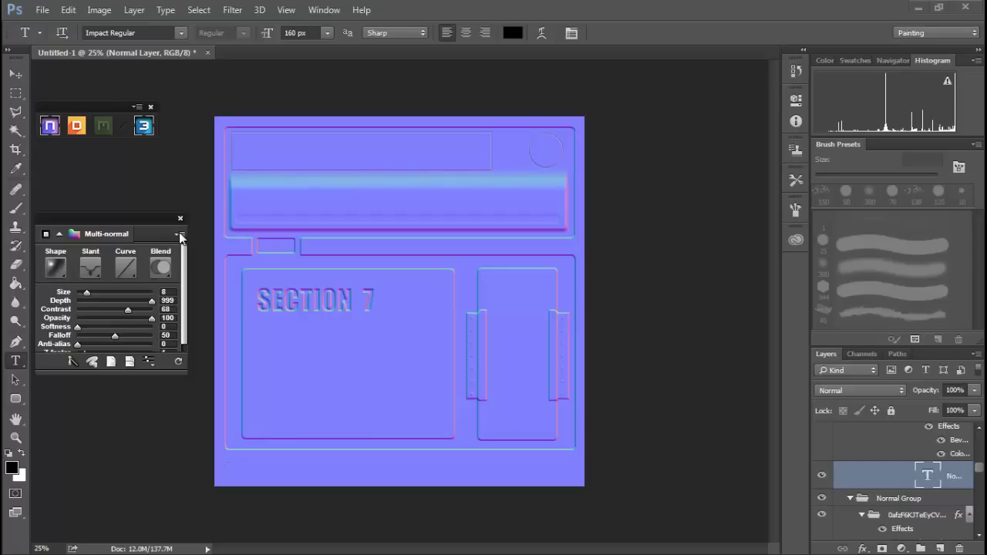
Open nDo's Map Converter from the multi-normal extras and shift its window slightly left
{"action": "left_click", "coordinate": [179, 234]}
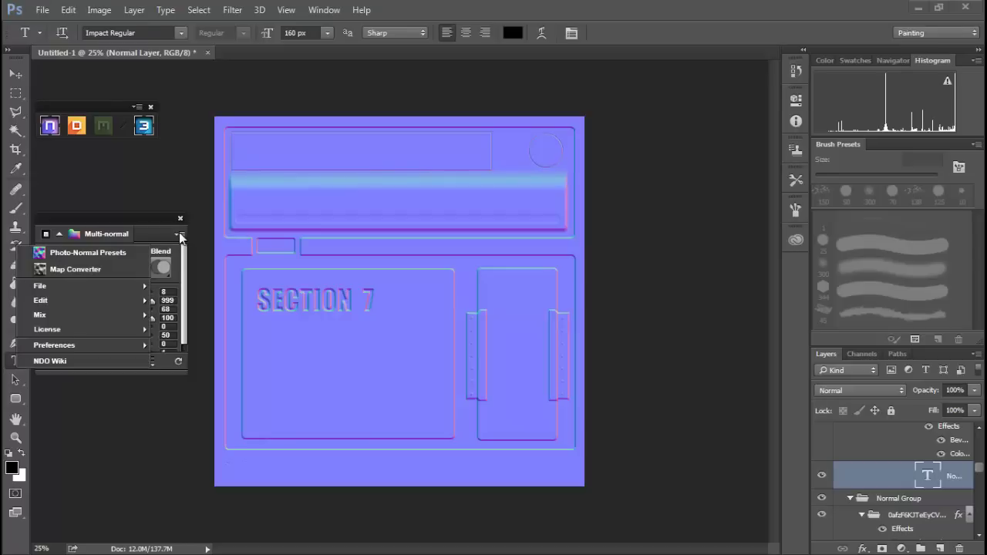
{"action": "left_click", "coordinate": [80, 269]}
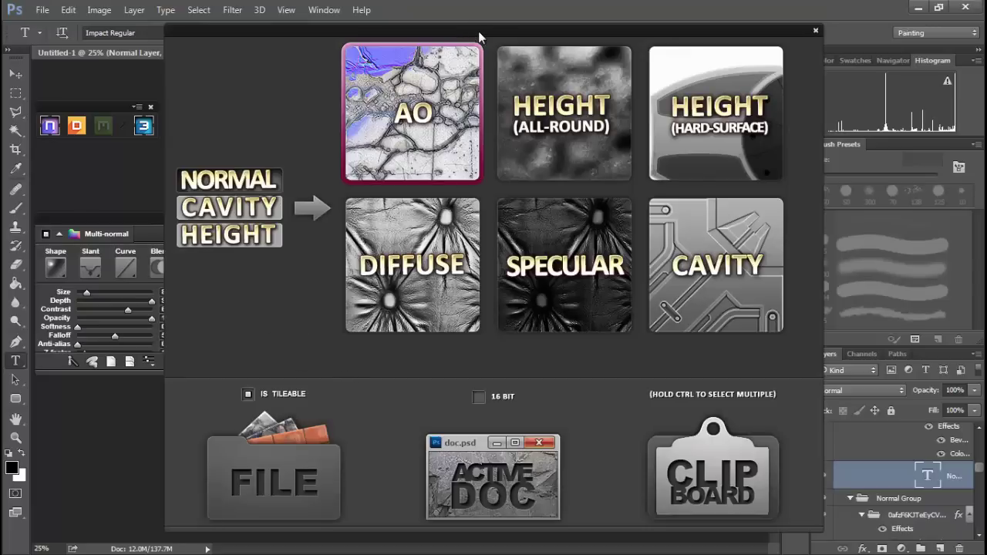
{"action": "left_click_drag", "start_coordinate": [478, 31], "coordinate": [457, 26]}
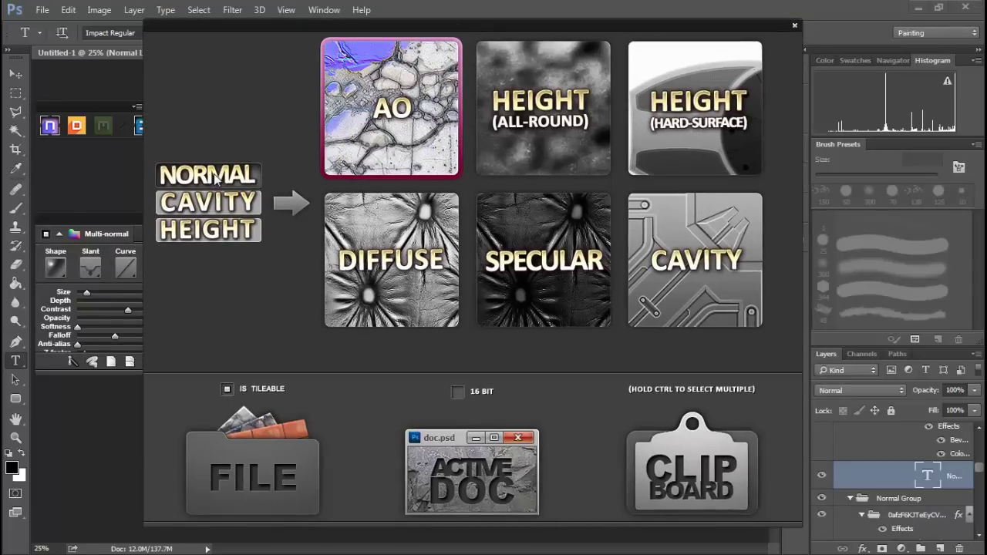
Set NORMAL as the input type, choose AO, Diffuse and Specular outputs, and convert the active document
{"action": "left_click", "coordinate": [216, 204]}
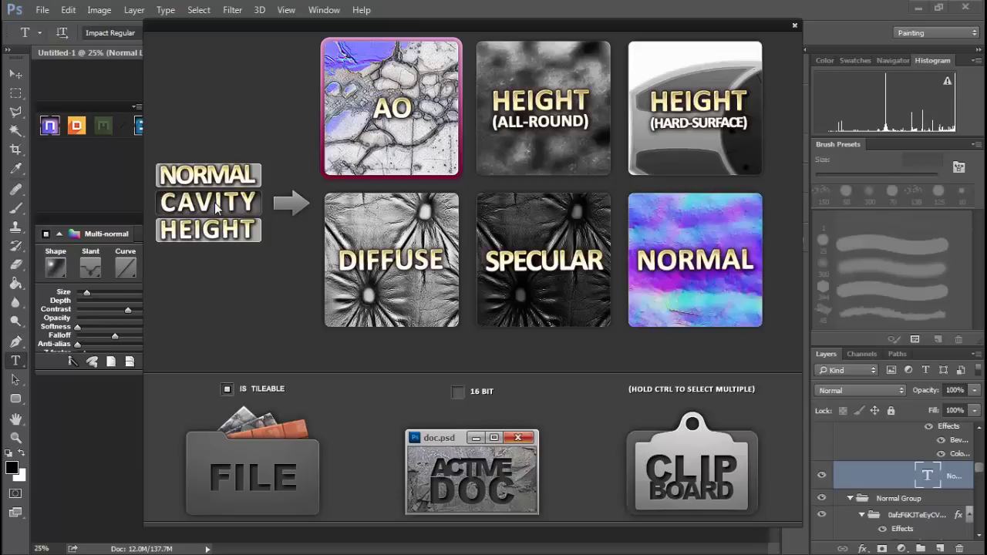
{"action": "left_click", "coordinate": [223, 231]}
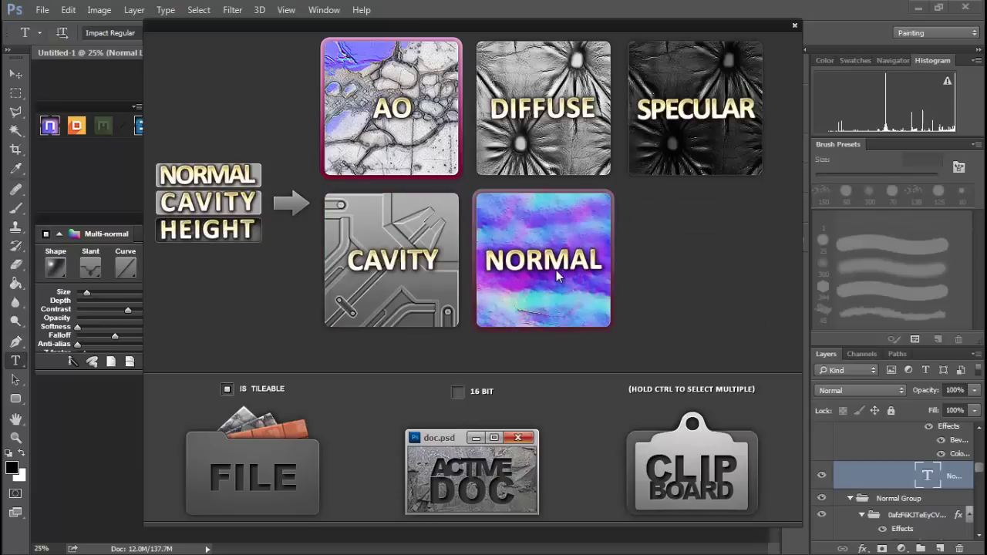
{"action": "left_click", "coordinate": [206, 178]}
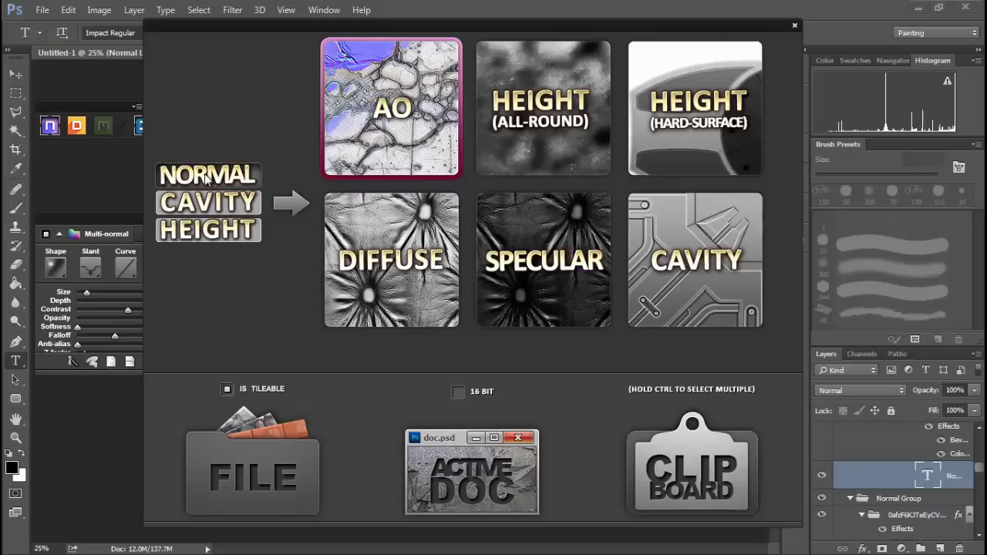
{"action": "left_click", "coordinate": [408, 266]}
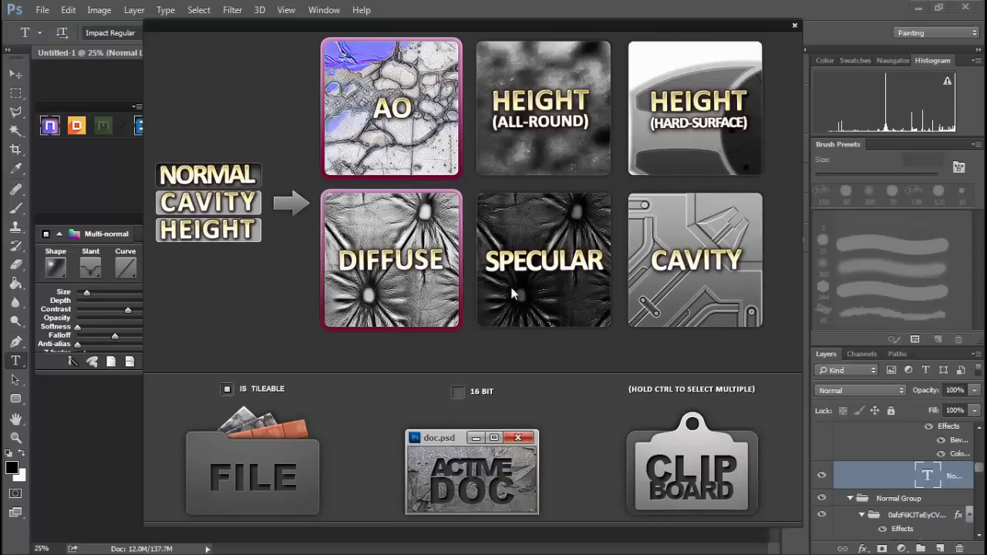
{"action": "left_click", "coordinate": [522, 313]}
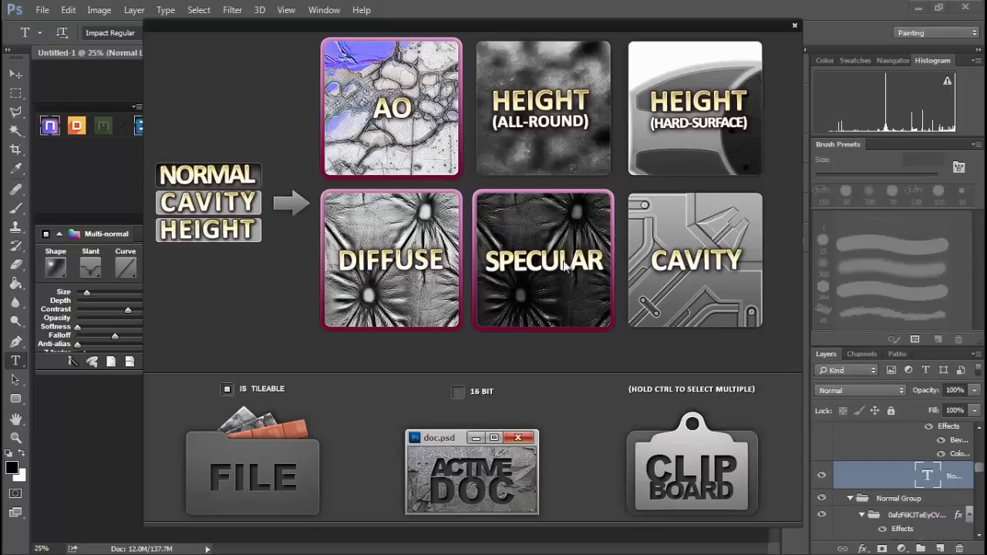
{"action": "left_click", "coordinate": [482, 475]}
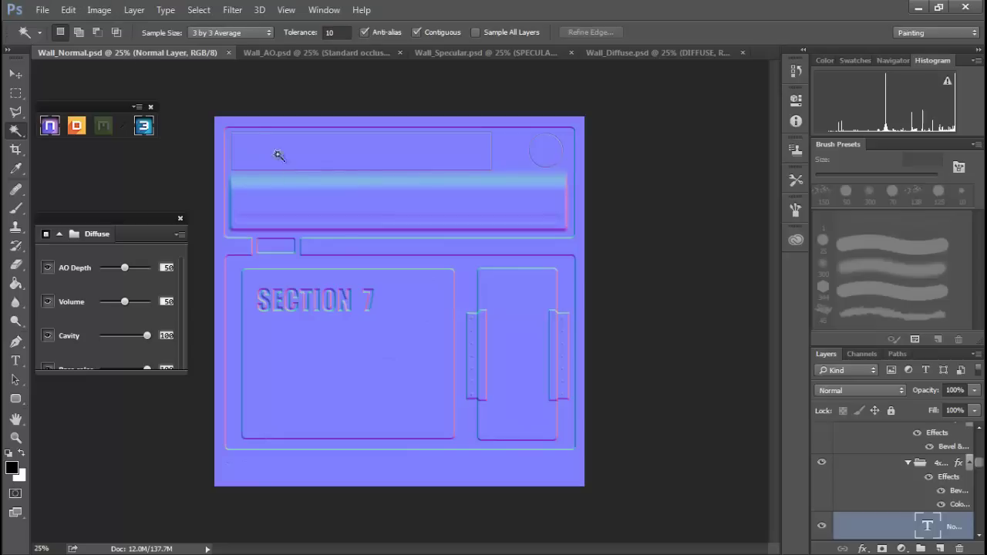
Review the Wall_AO, Wall_Specular and Wall_Diffuse documents, ending on Wall_Specular
{"action": "left_click", "coordinate": [311, 53]}
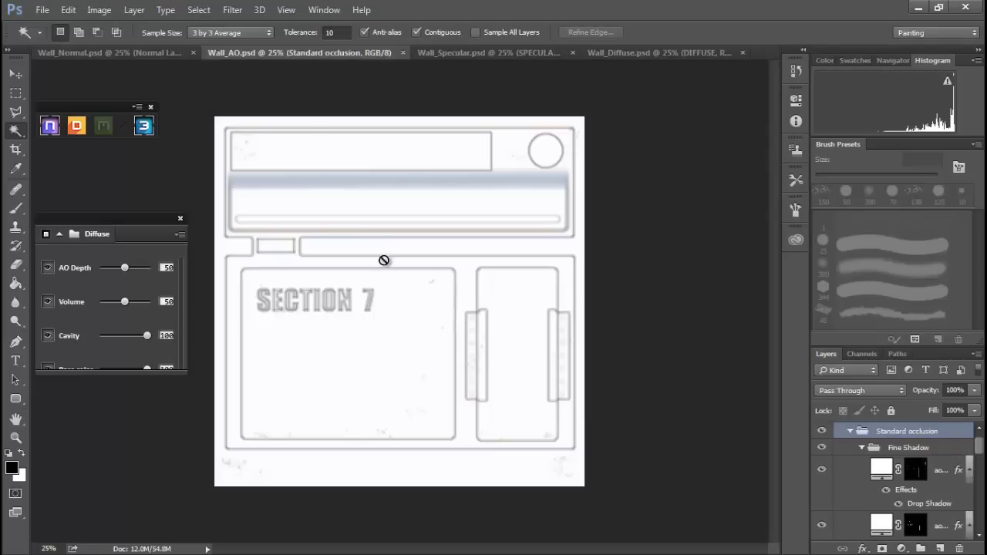
{"action": "left_click", "coordinate": [480, 52]}
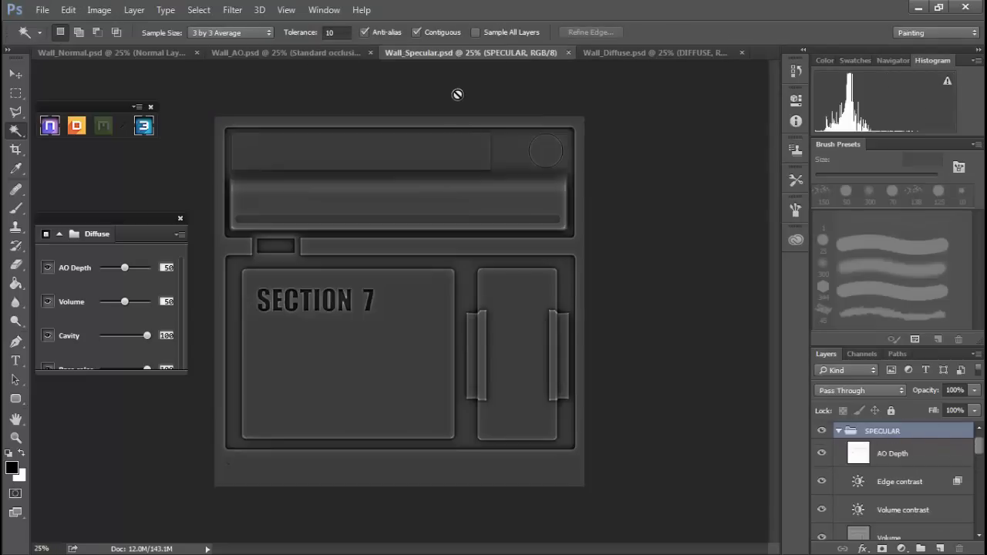
{"action": "left_click", "coordinate": [645, 56]}
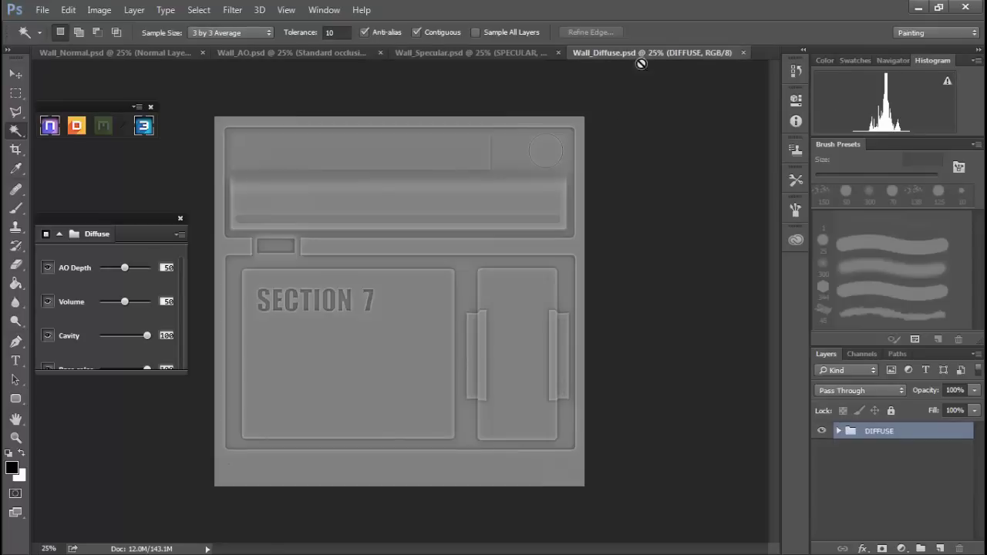
{"action": "left_click", "coordinate": [453, 52]}
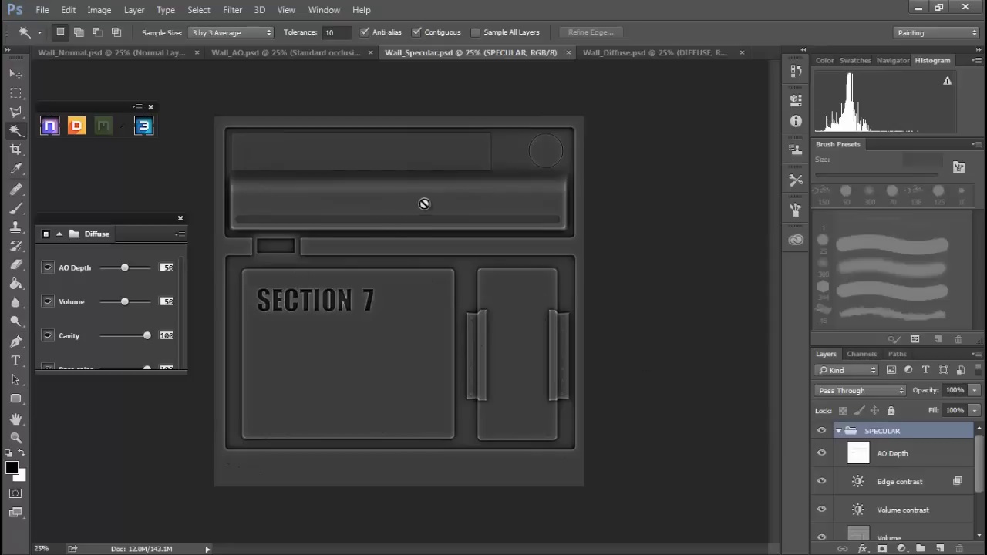
Collapse the SPECULAR group in the Wall_Specular layers panel
{"action": "left_click", "coordinate": [103, 11]}
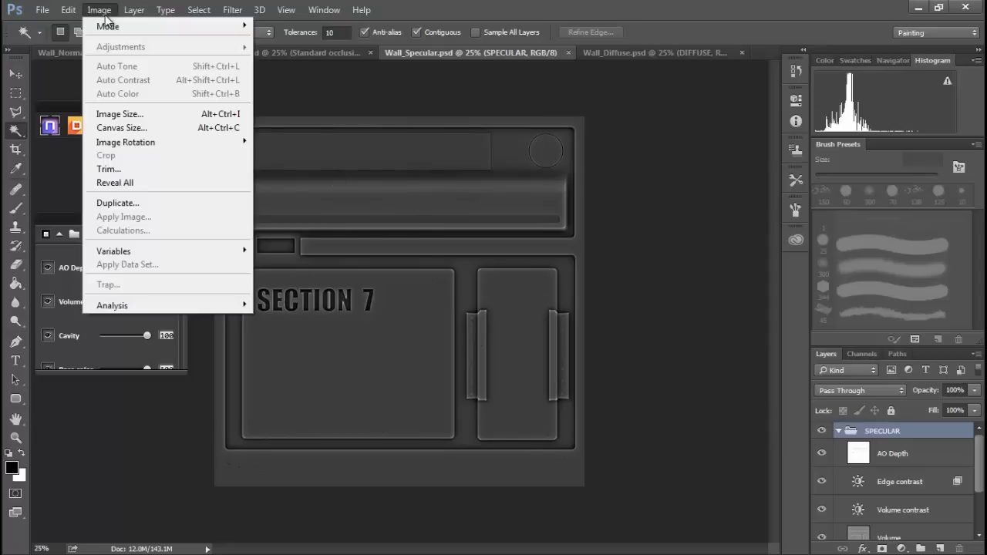
{"action": "left_click", "coordinate": [105, 17]}
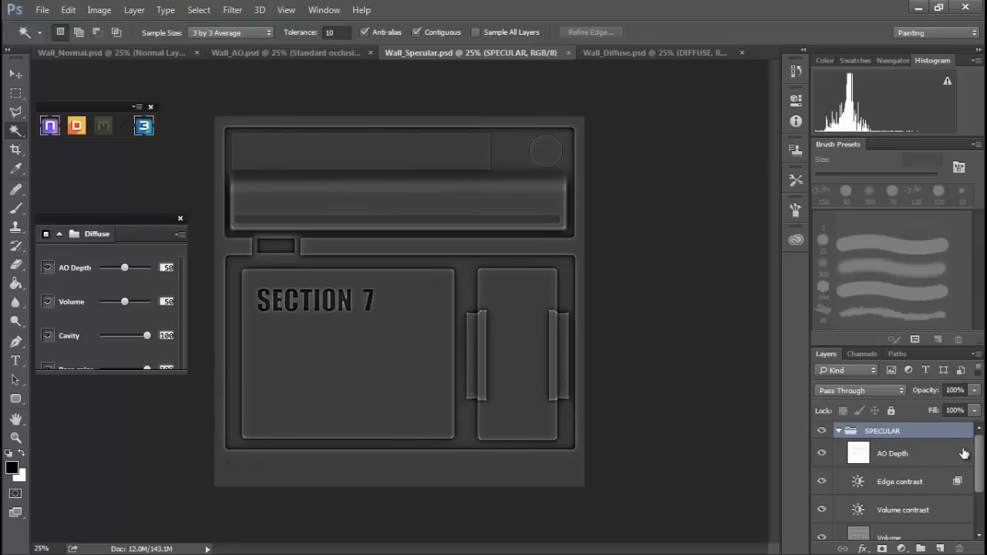
{"action": "scroll", "coordinate": [953, 516], "scroll_direction": "down", "scroll_amount": 1}
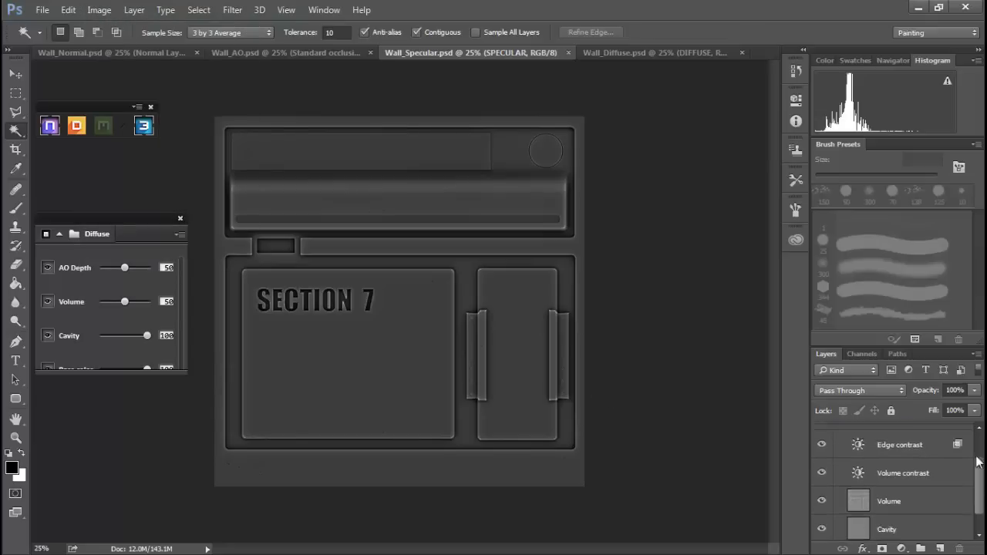
{"action": "scroll", "coordinate": [953, 516], "scroll_direction": "up", "scroll_amount": 1}
{"action": "left_click", "coordinate": [838, 430]}
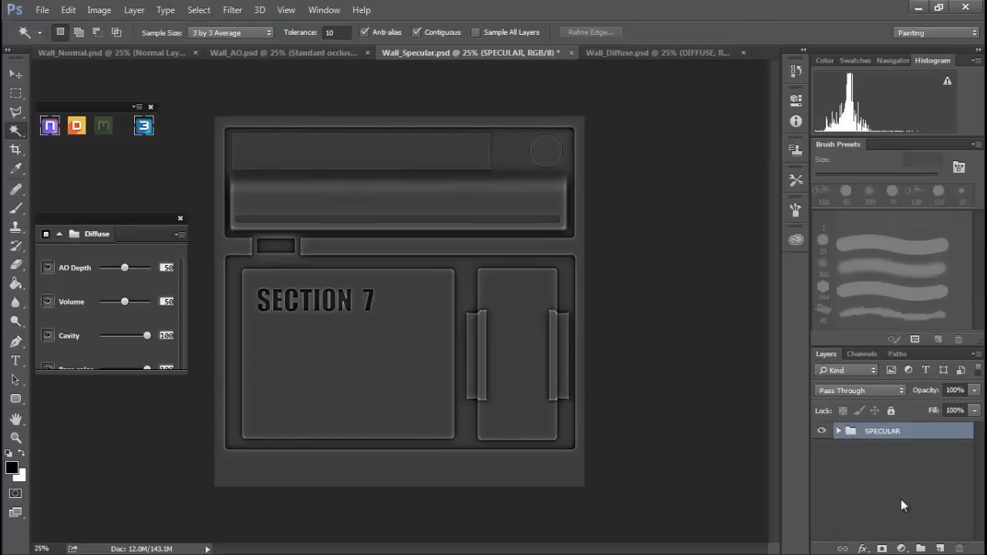
Add a Levels adjustment with the white input at 160, then move on to Wall_Diffuse
{"action": "left_click", "coordinate": [900, 548]}
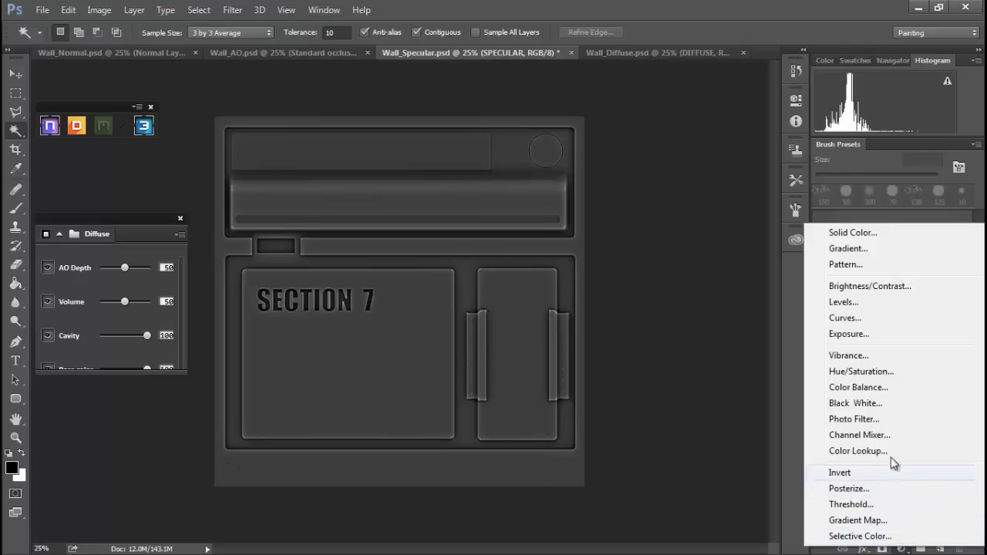
{"action": "left_click", "coordinate": [861, 304]}
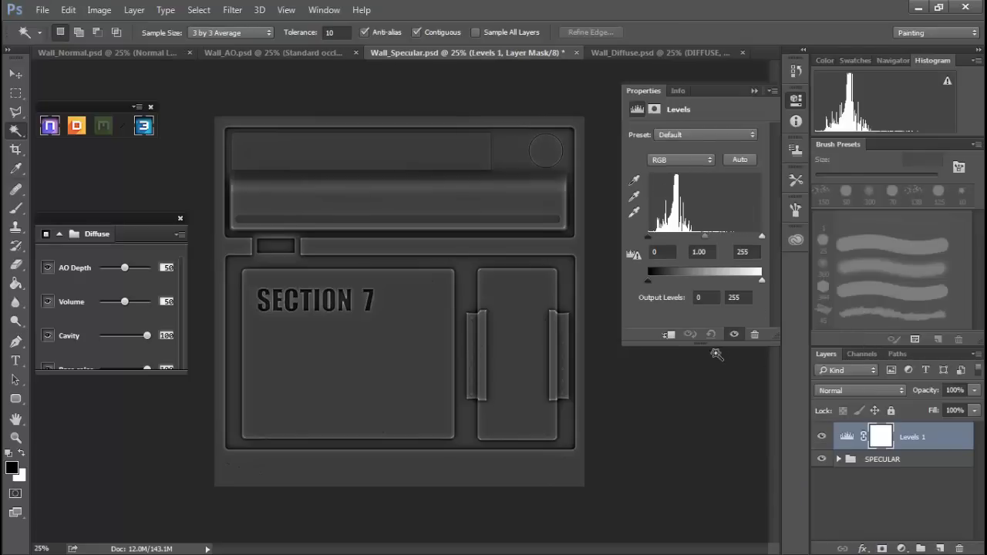
{"action": "left_click_drag", "start_coordinate": [761, 237], "coordinate": [722, 241]}
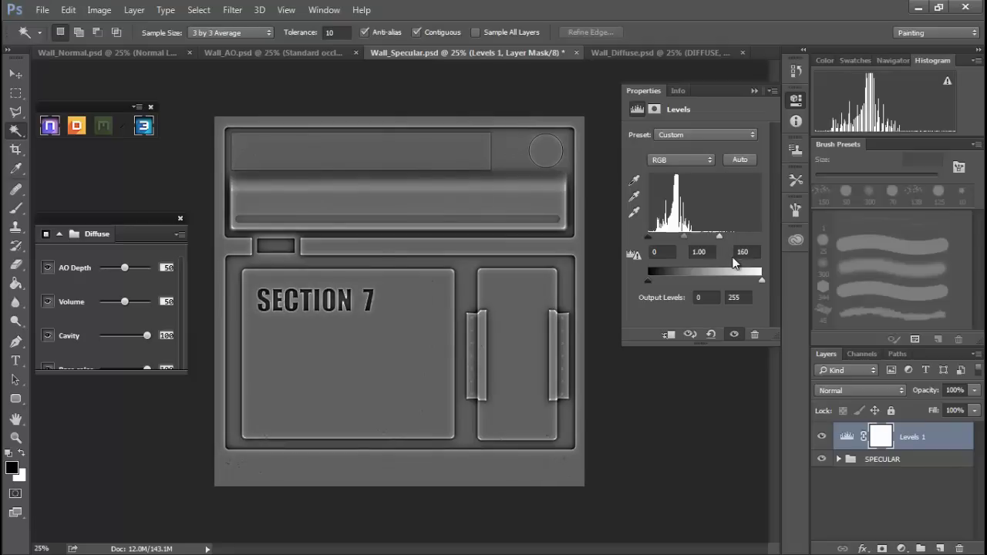
{"action": "left_click", "coordinate": [753, 91]}
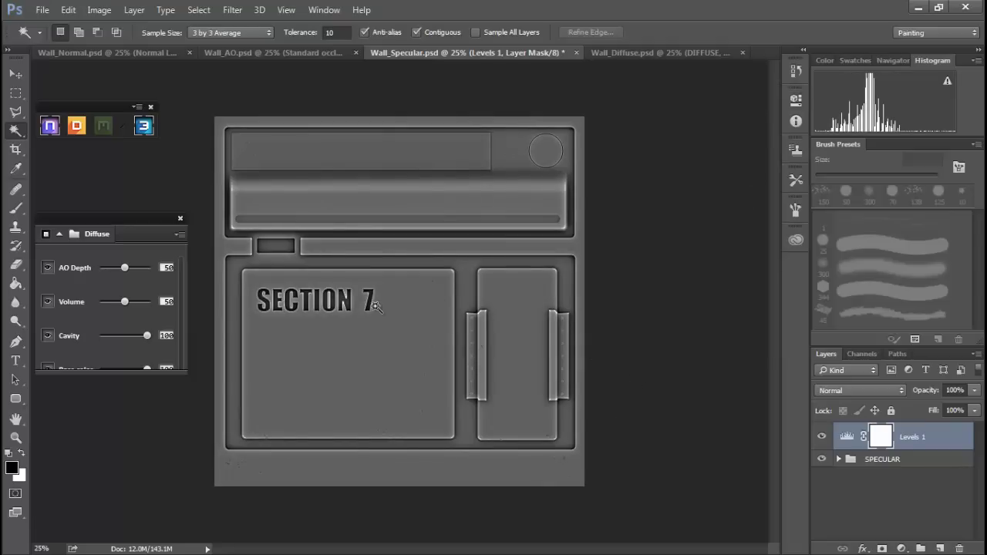
{"action": "left_click", "coordinate": [643, 51]}
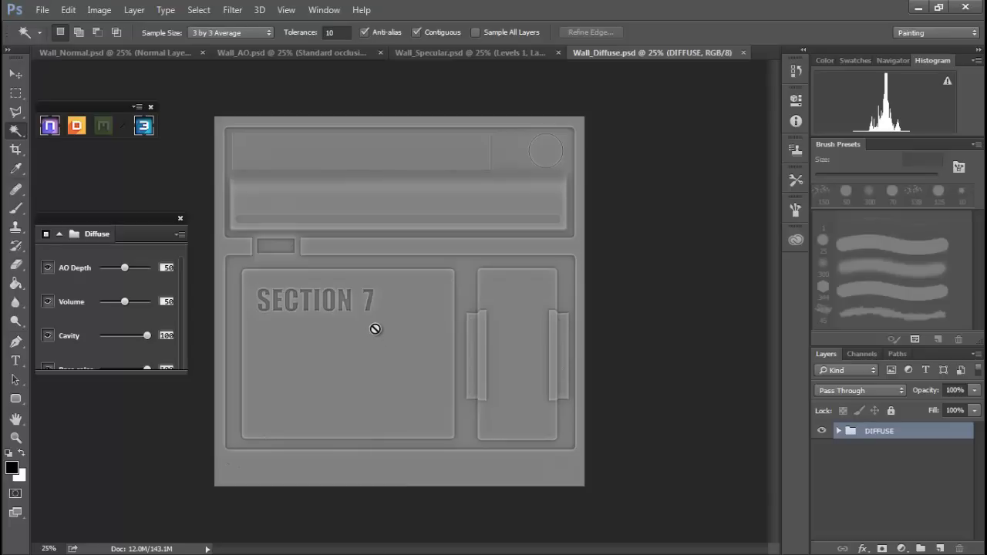
Return to the Wall_Normal document showing the embossed SECTION 7 normal map
{"action": "left_click", "coordinate": [125, 52]}
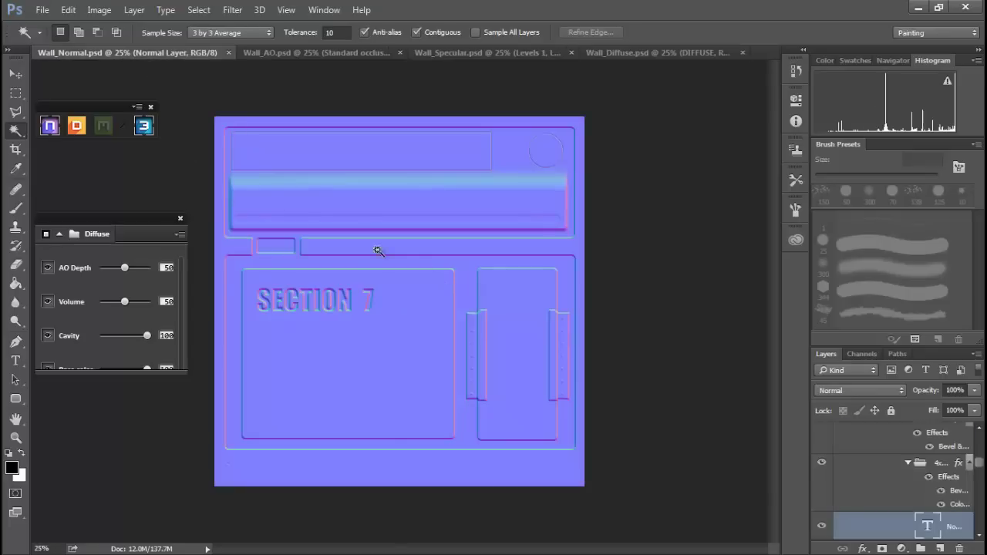